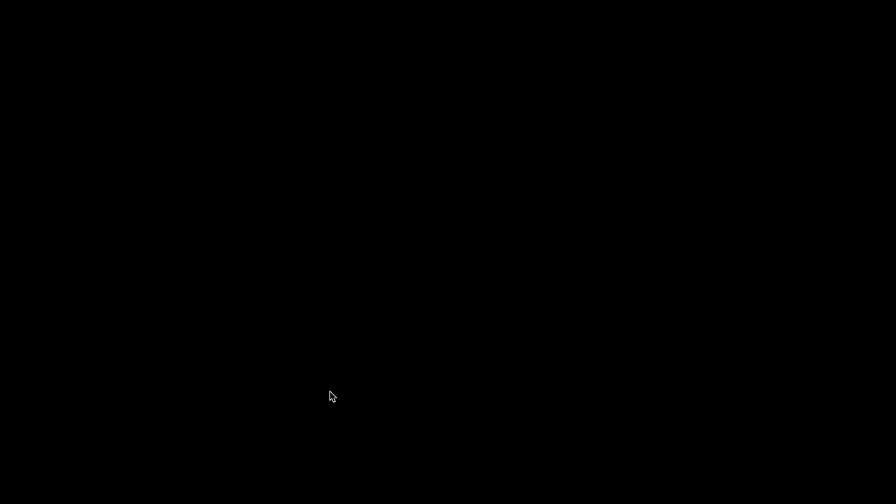
# Switch to Google Chrome, search Google for "vscode download" and open the official Visual Studio Code download page
pyautogui.hotkey('ctrl', 'Up')
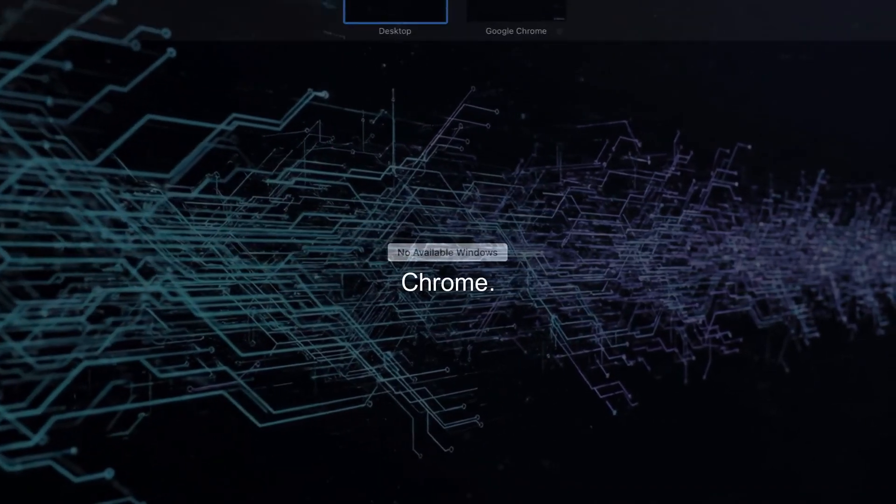
pyautogui.click(500, 6)
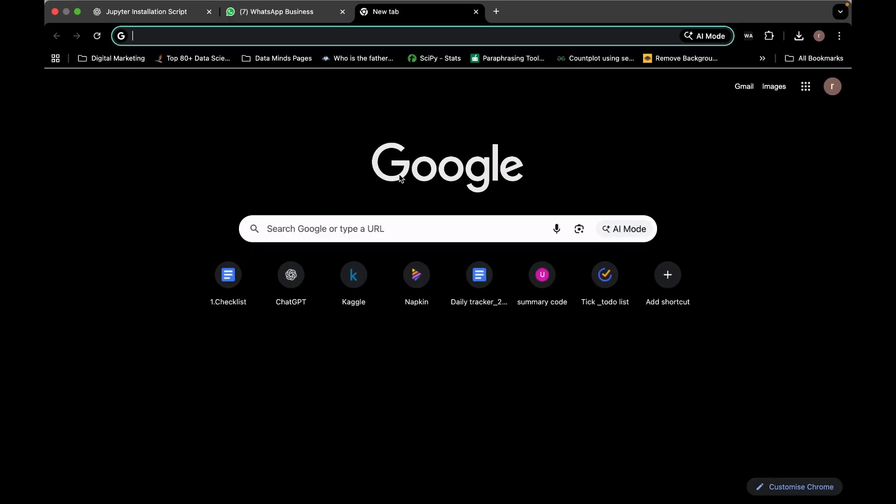
pyautogui.click(360, 227)
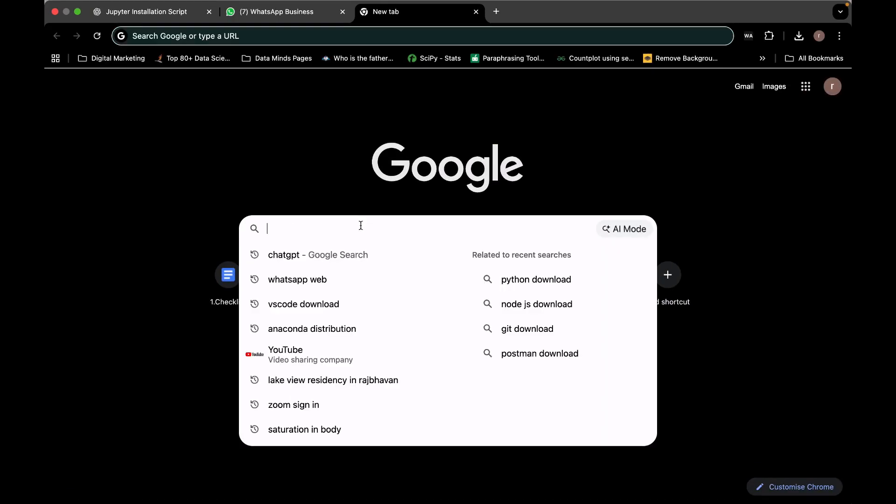
pyautogui.write('vsc')
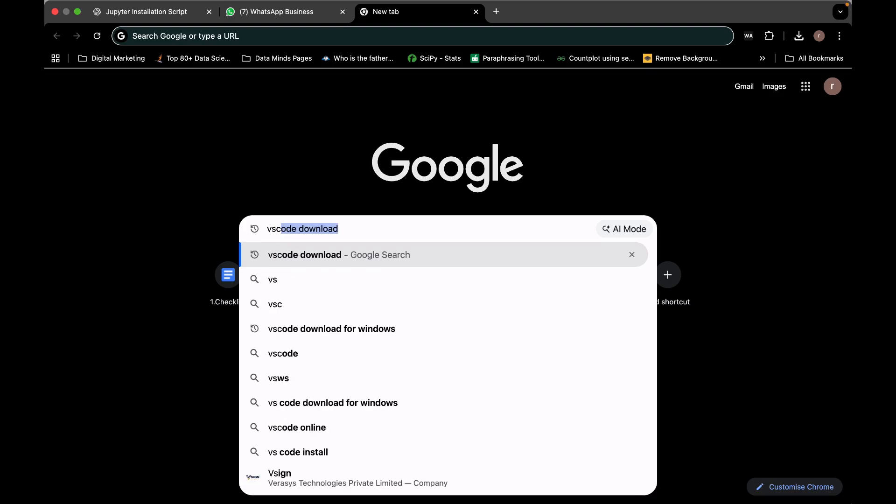
pyautogui.write('ode do')
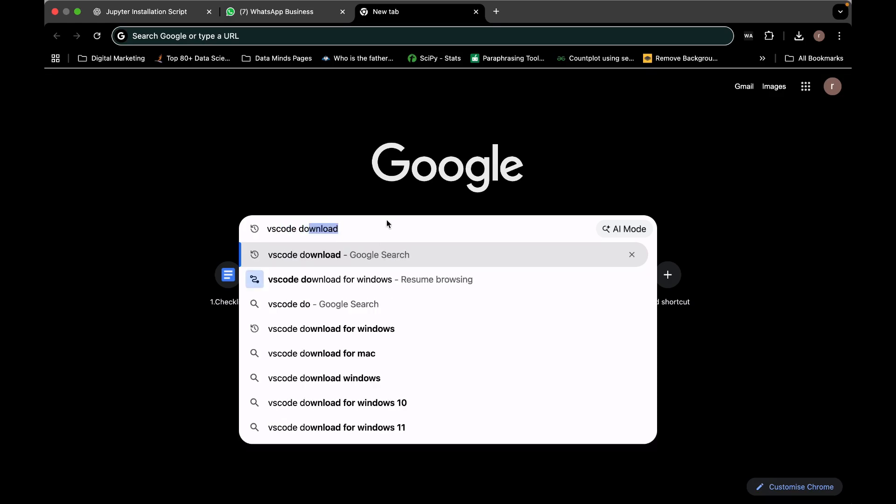
pyautogui.click(377, 250)
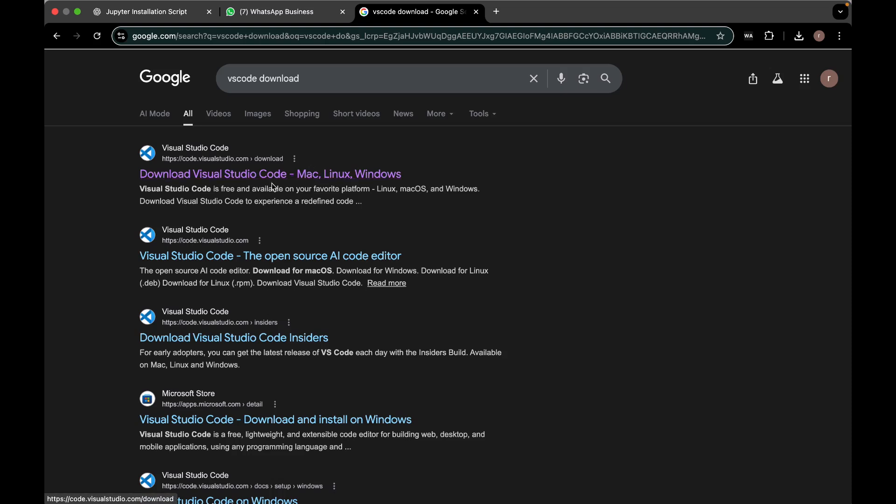
pyautogui.click(242, 173)
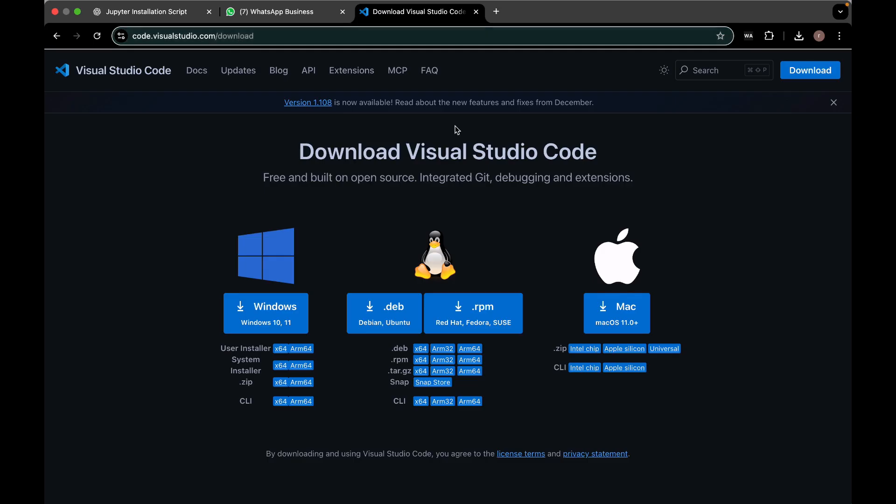
# Download the Universal .zip build for Mac to the Desktop as "VSCode-darwin-universal (1)" and pause the running download
pyautogui.click(672, 349)
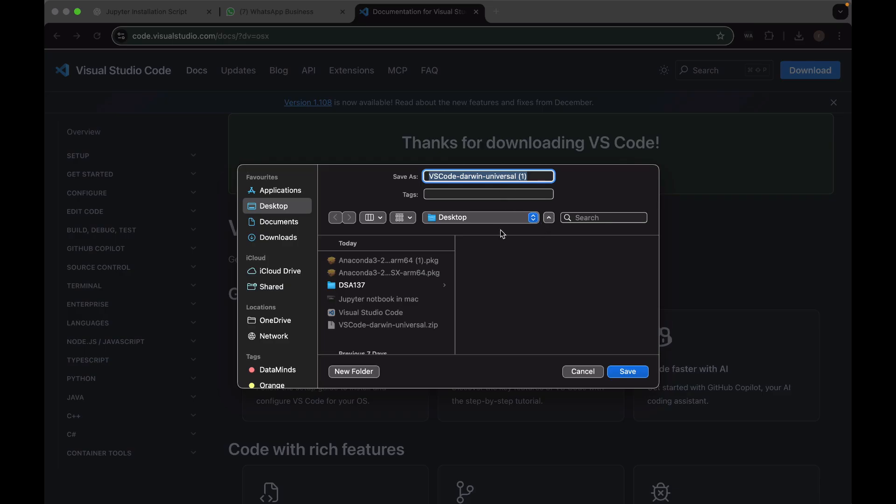
pyautogui.click(630, 372)
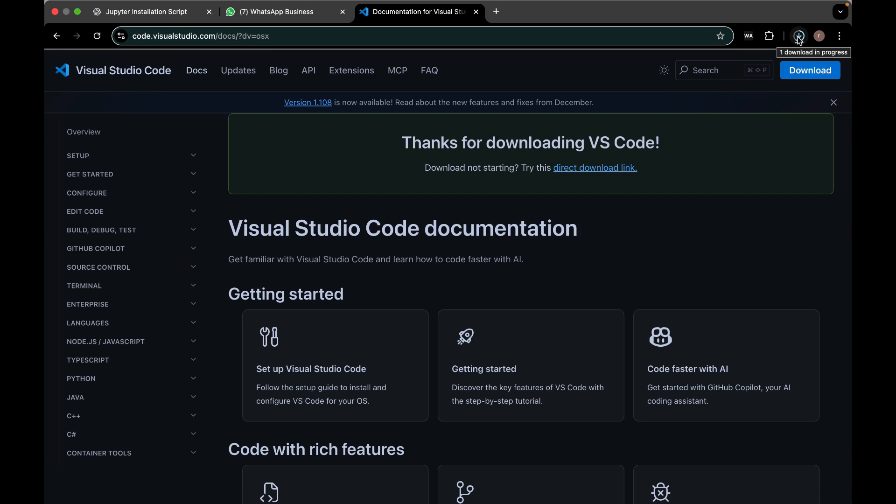
pyautogui.click(799, 41)
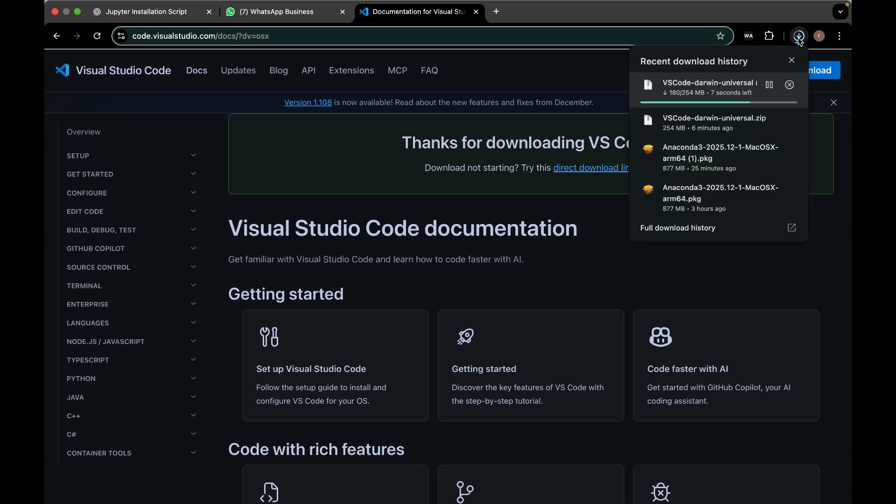
pyautogui.click(770, 86)
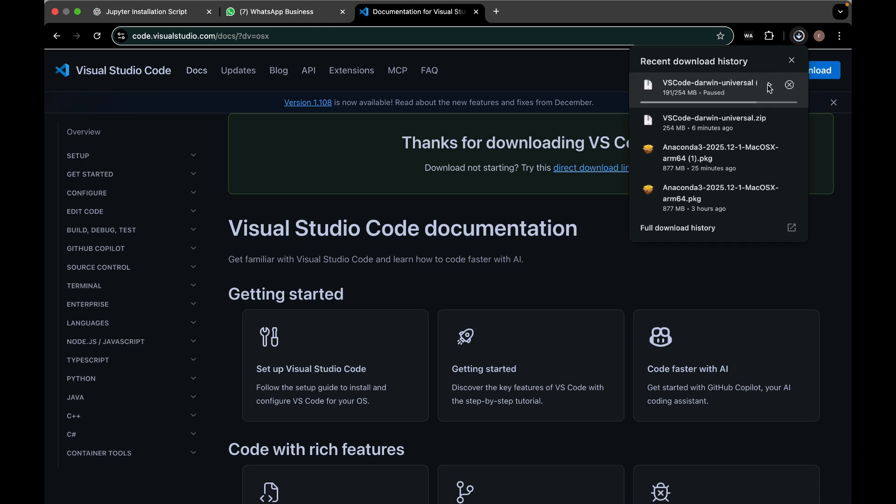
# Show the already downloaded VSCode-darwin-universal.zip in its Finder folder and extract the archive
pyautogui.click(772, 121)
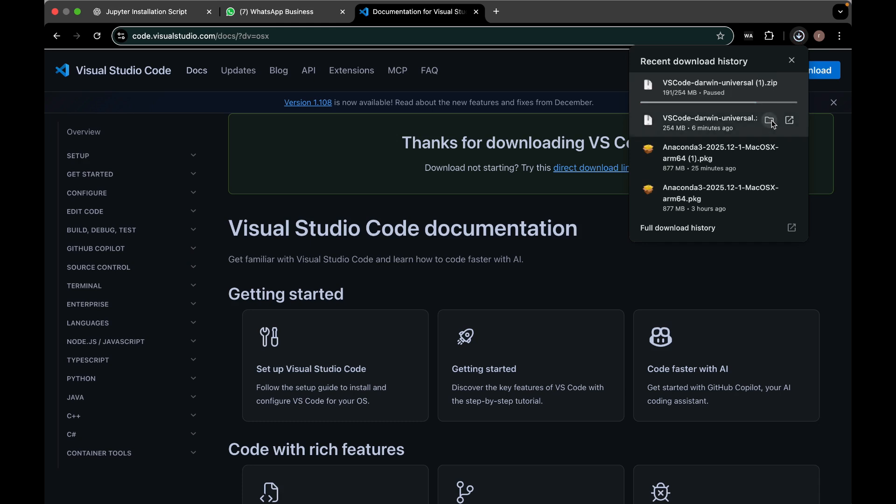
pyautogui.click(771, 121)
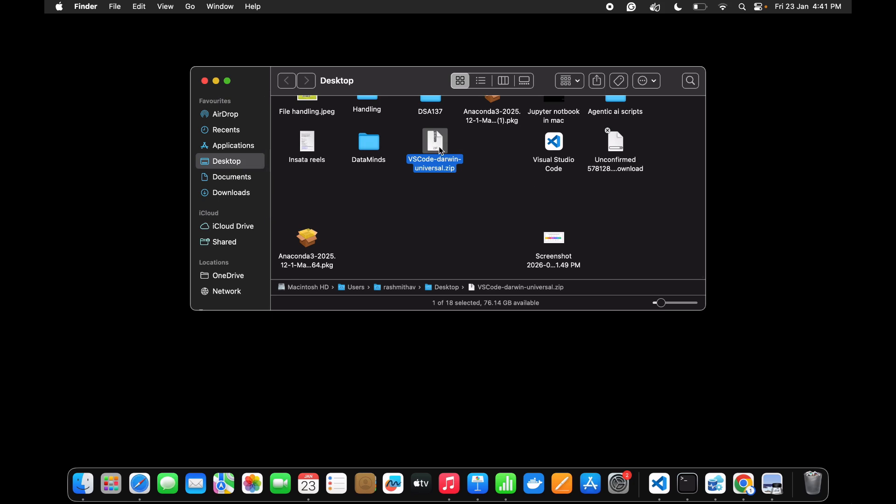
pyautogui.moveTo(441, 151); pyautogui.dragTo(414, 142)
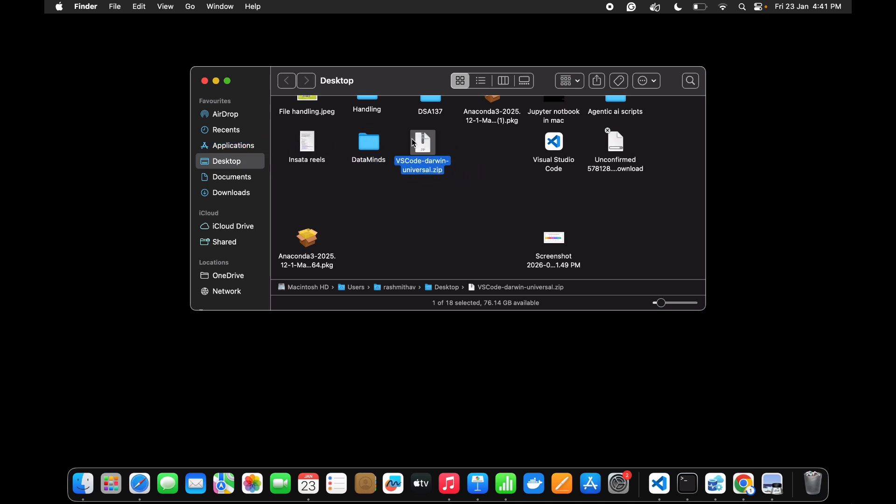
pyautogui.doubleClick(428, 141)
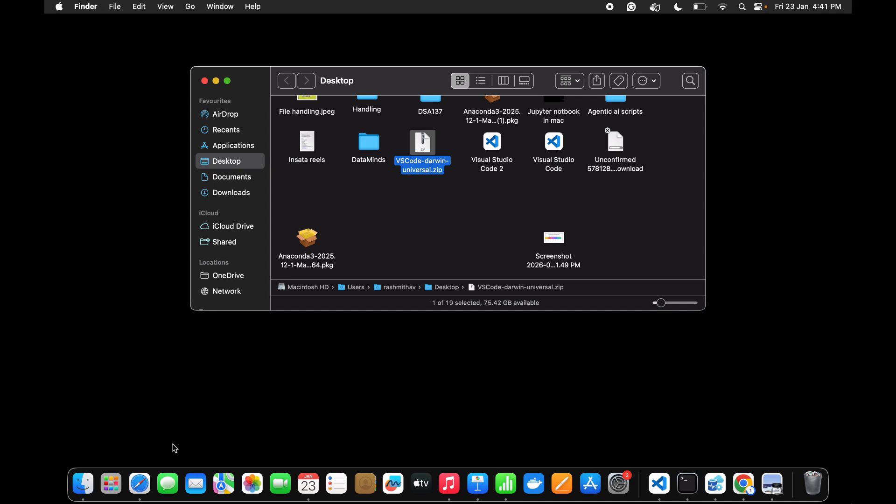
# Search the installed applications for "vsc" and launch Visual Studio Code
pyautogui.click(111, 483)
pyautogui.click(502, 19)
pyautogui.write('vs')
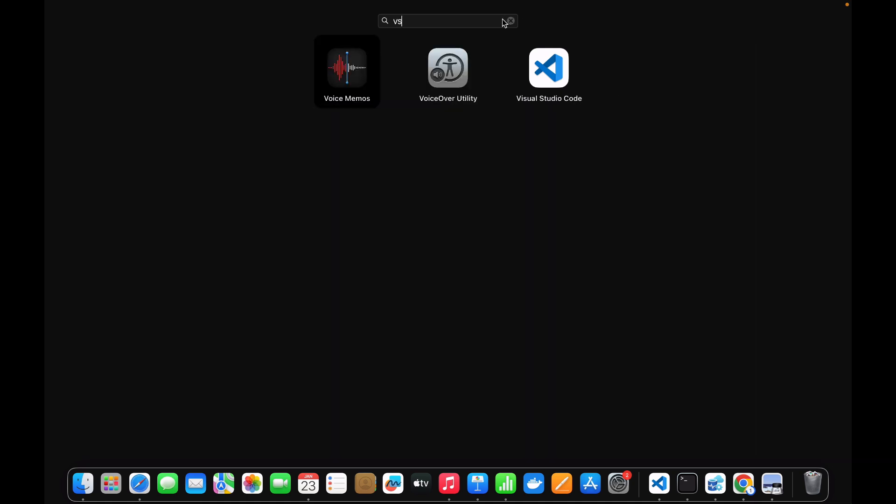
pyautogui.write('code')
pyautogui.press('BackSpace')
pyautogui.press('BackSpace')
pyautogui.press('BackSpace')
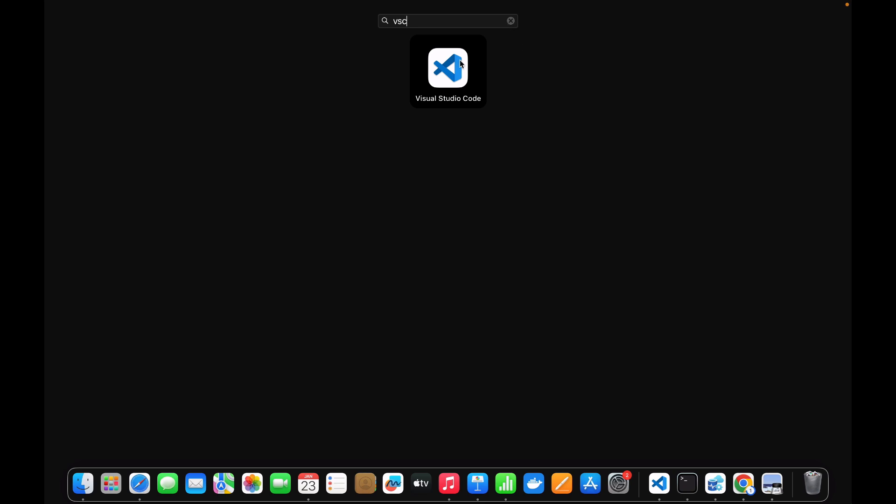
pyautogui.click(463, 65)
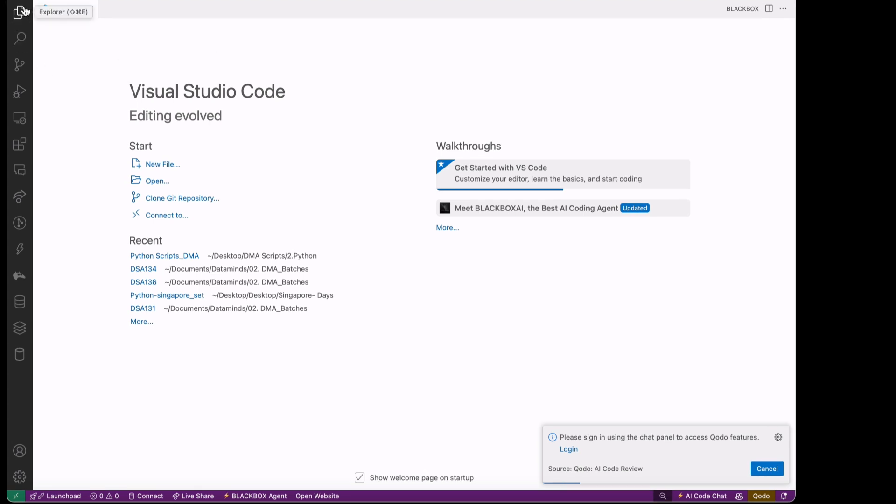
# Search the extensions marketplace for "jupyter notebook" and open the details of Microsoft's Jupyter extension
pyautogui.click(19, 144)
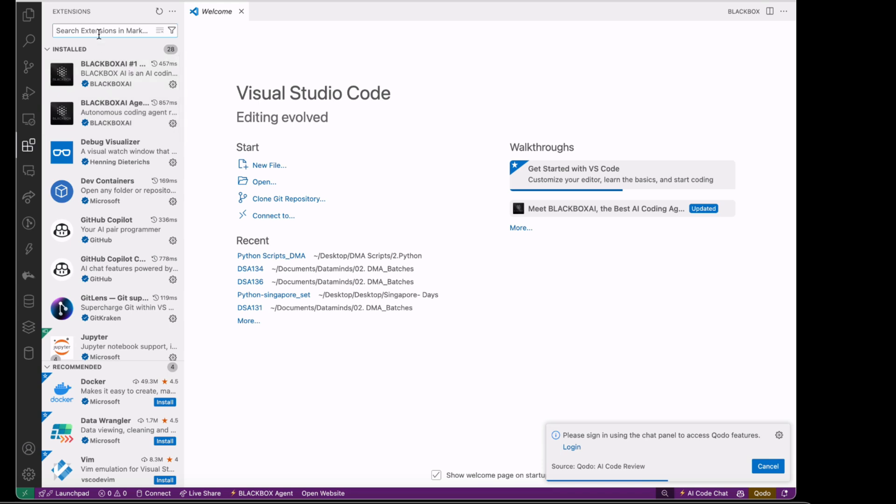
pyautogui.write('jupyter n')
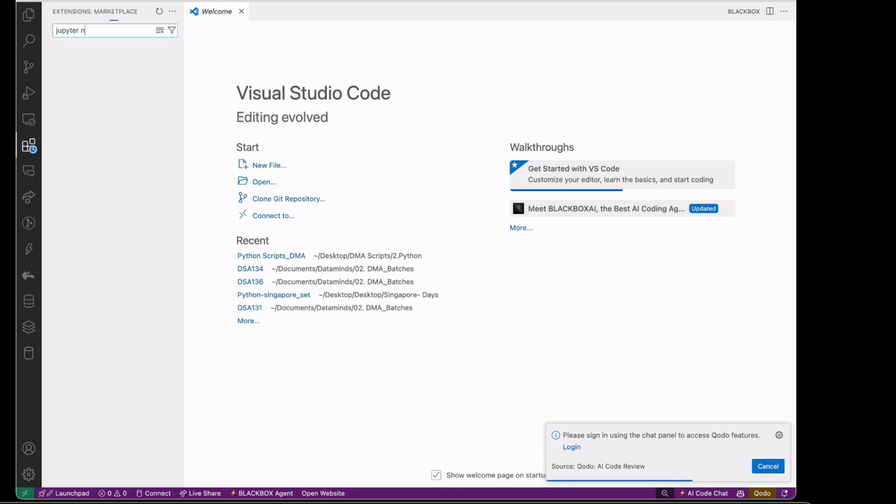
pyautogui.write('oteb')
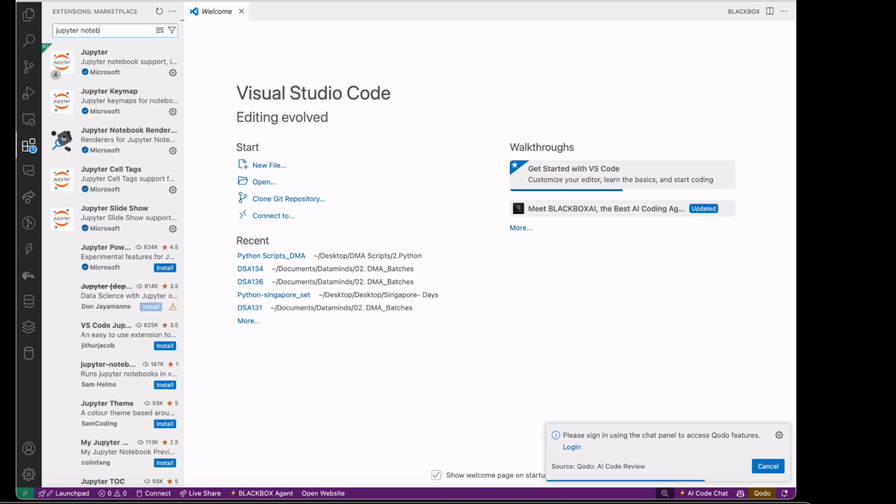
pyautogui.write('ook')
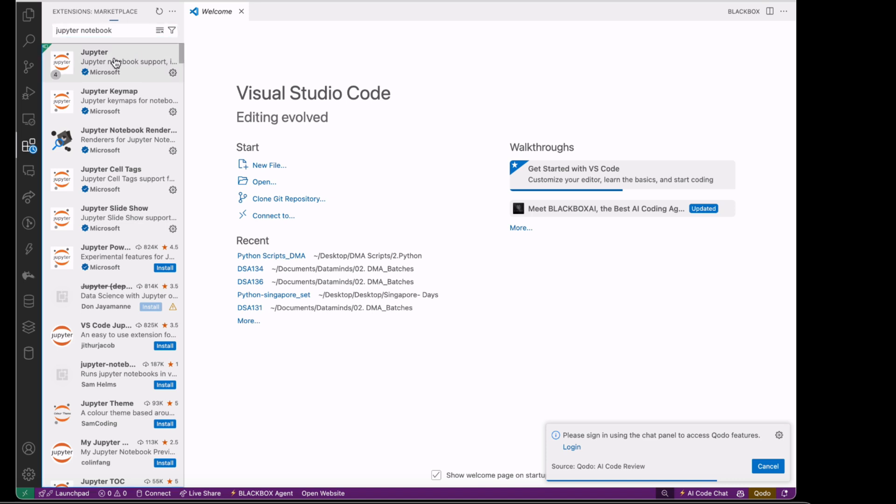
pyautogui.click(115, 62)
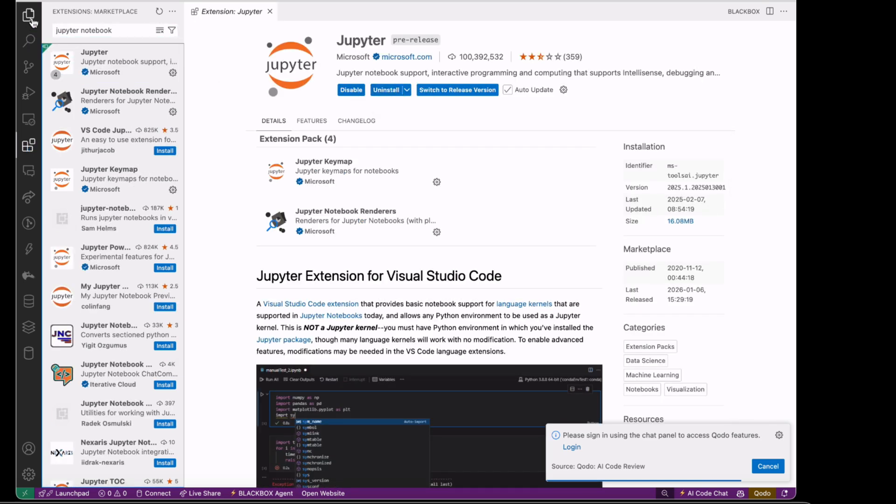
# Replace the extension search with "python" and open the details of Microsoft's Python Debugger extension
pyautogui.moveTo(114, 30); pyautogui.dragTo(10, 35)
pyautogui.press('BackSpace')
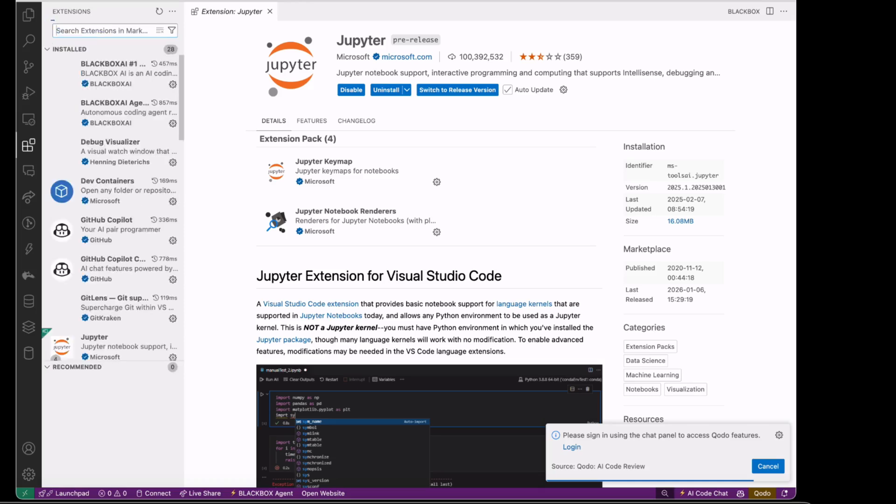
pyautogui.write('python')
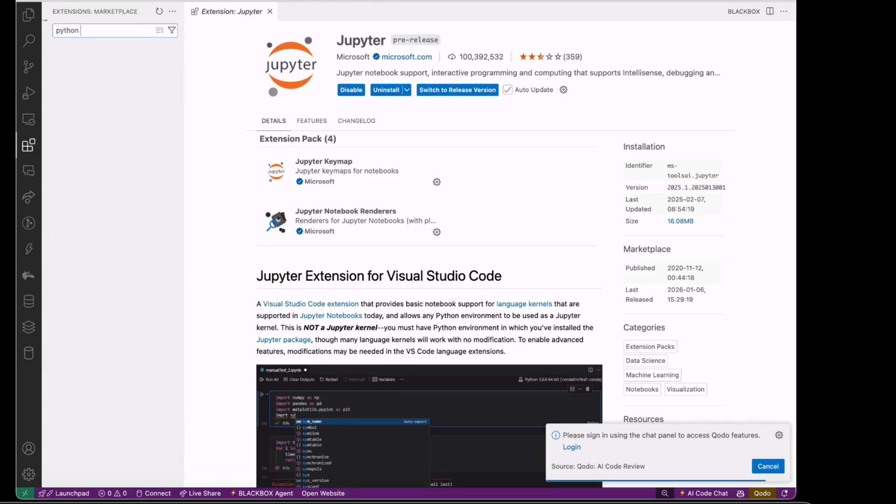
pyautogui.click(122, 70)
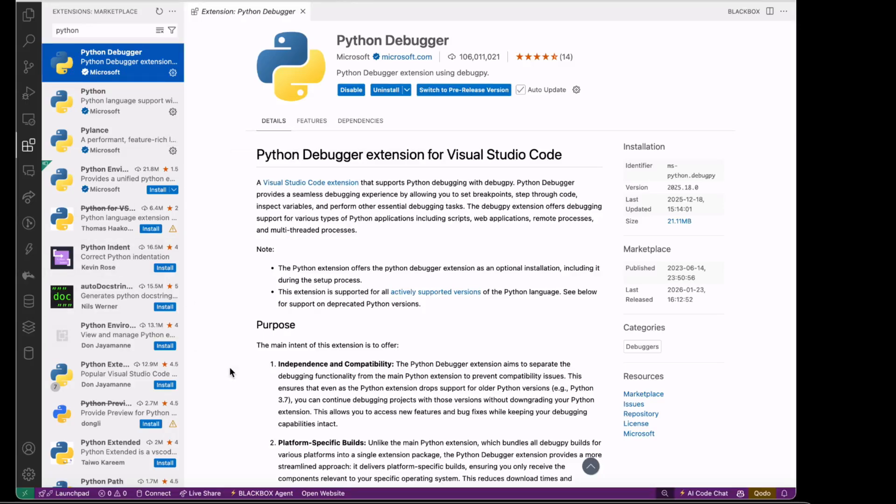
# Create a new folder named "DataMinds Analytics" in the home folder and open it as the workspace
pyautogui.click(29, 14)
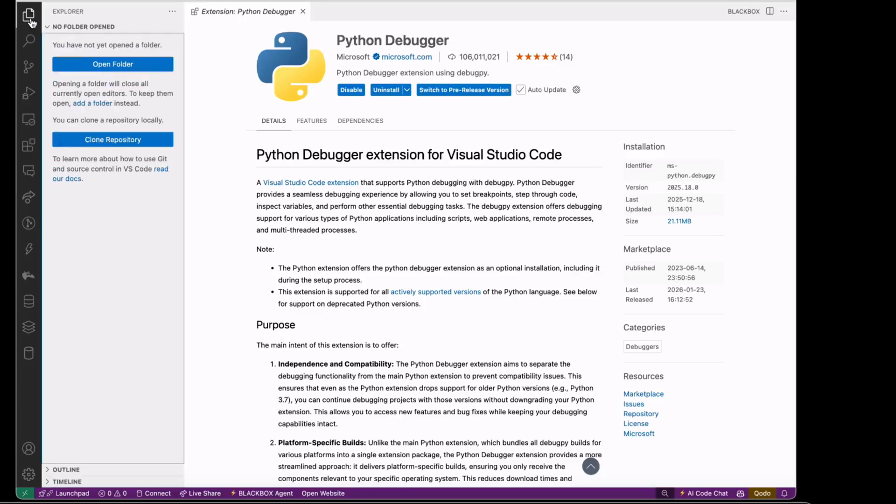
pyautogui.click(102, 64)
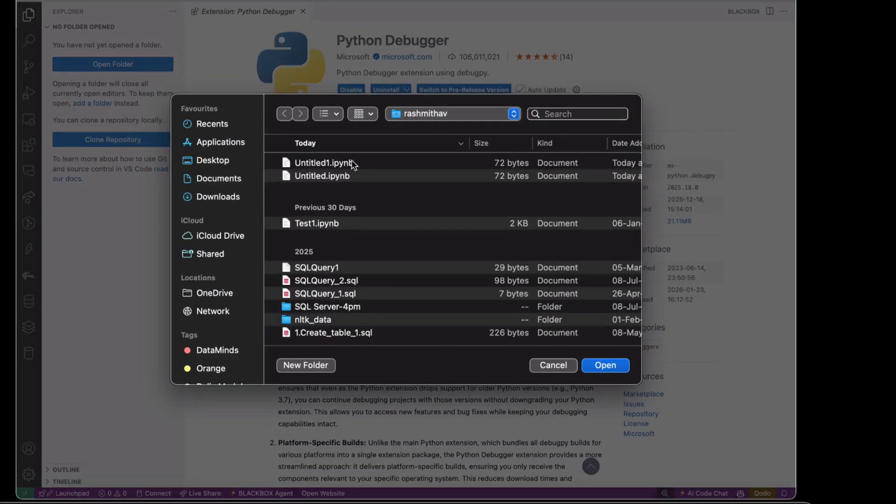
pyautogui.click(314, 365)
pyautogui.press('BackSpace')
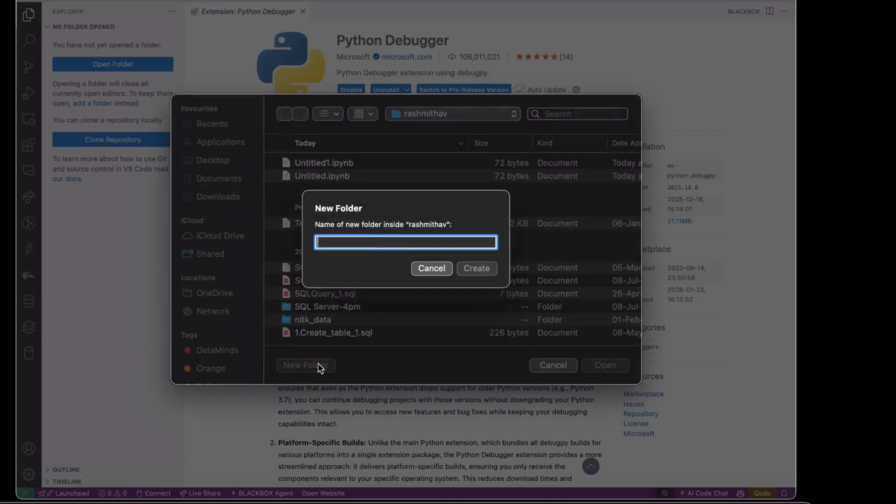
pyautogui.write('Da')
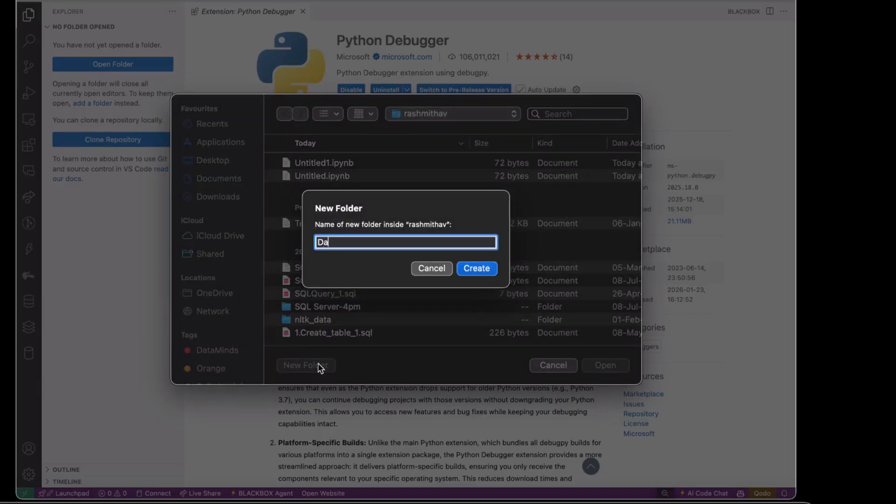
pyautogui.write('taMinds Analytics')
pyautogui.click(473, 263)
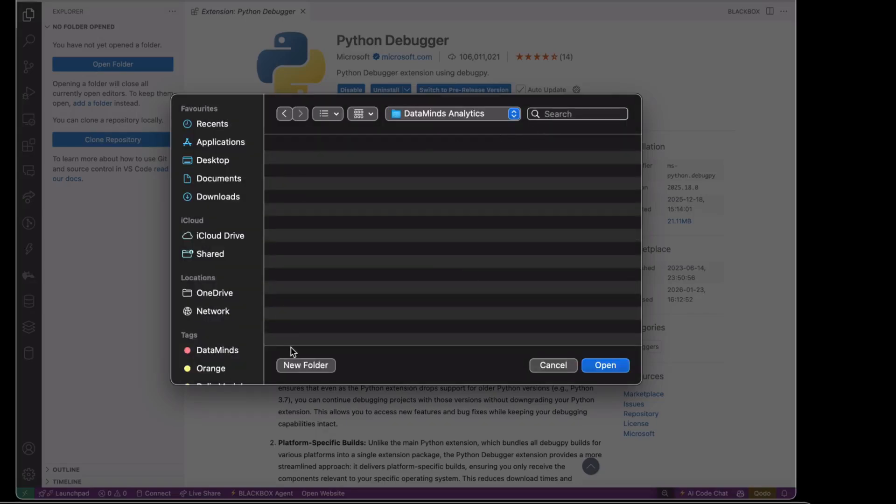
pyautogui.click(602, 366)
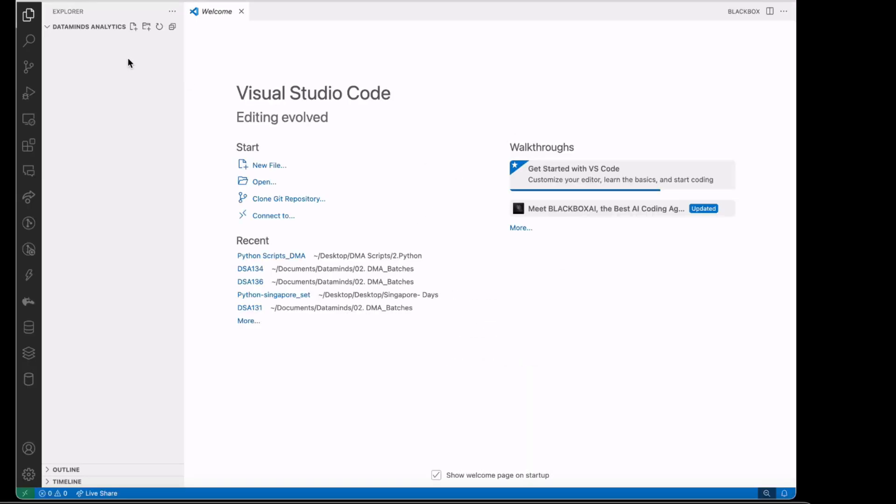
# Create a notebook file named test.ipynb in the DataMinds Analytics folder and add a code cell to it
pyautogui.click(134, 29)
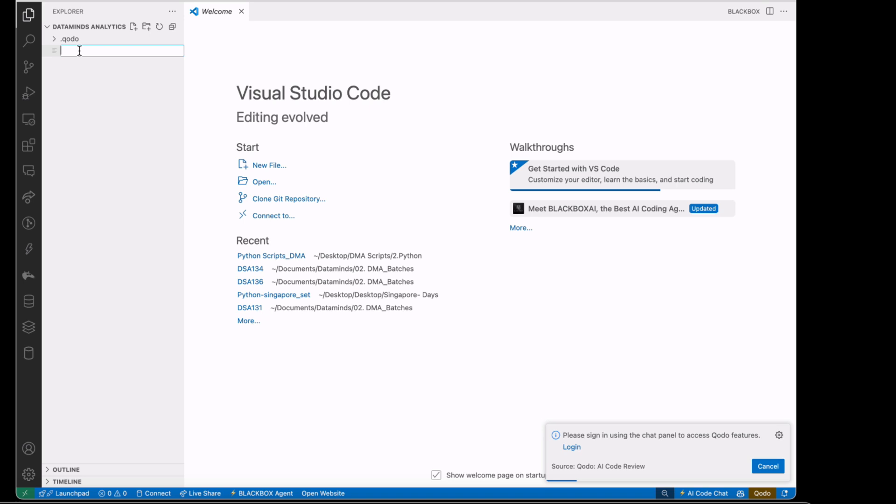
pyautogui.write('test.ipynb')
pyautogui.press('Return')
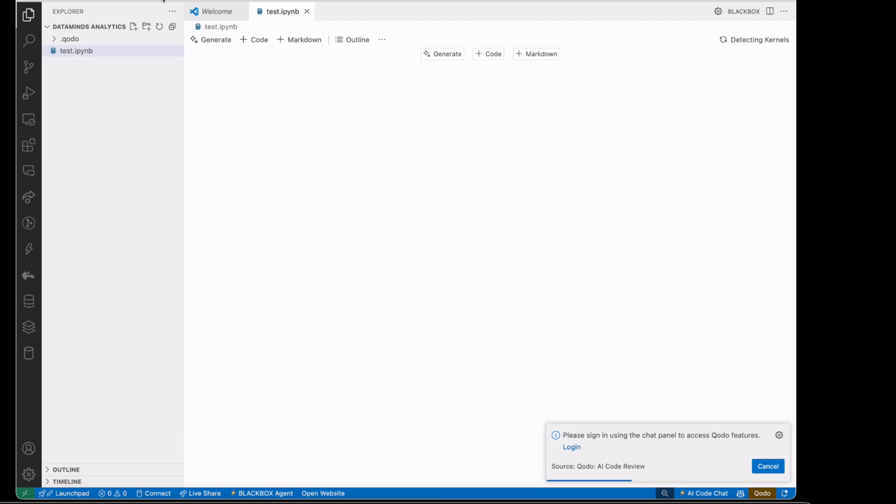
pyautogui.click(494, 56)
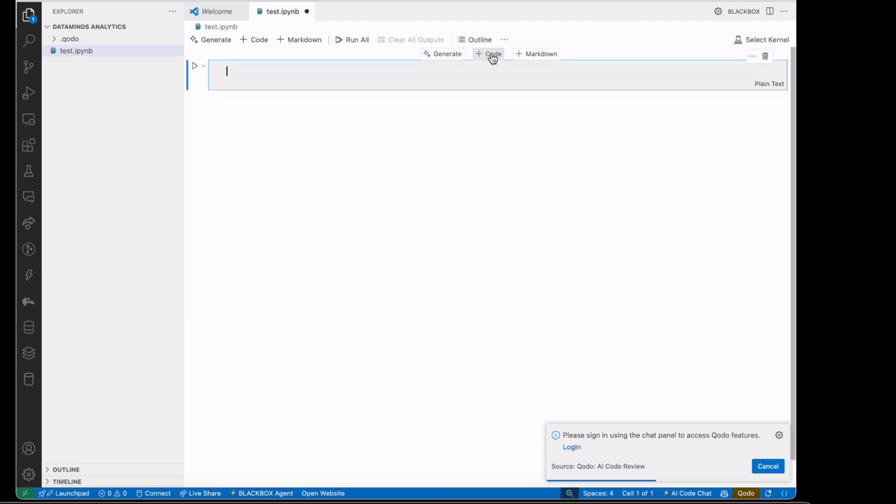
# Set the notebook cell's language to Python and write print("Hello data world") in it
pyautogui.click(775, 84)
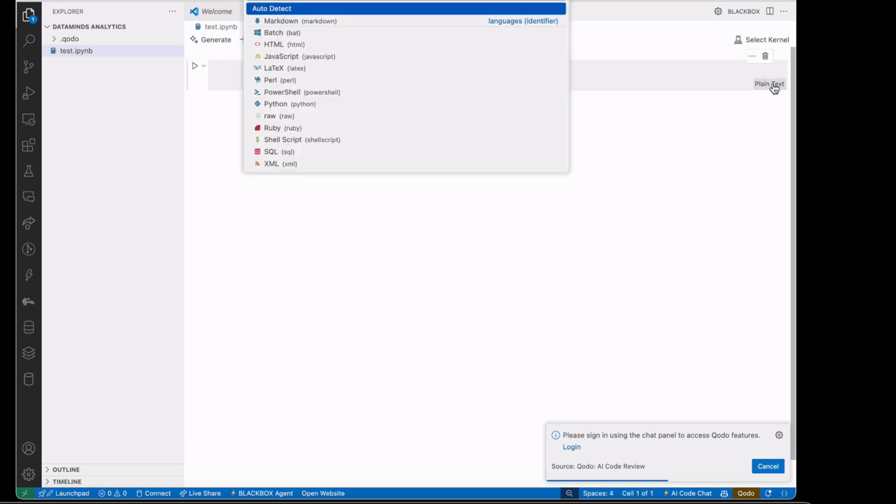
pyautogui.click(341, 103)
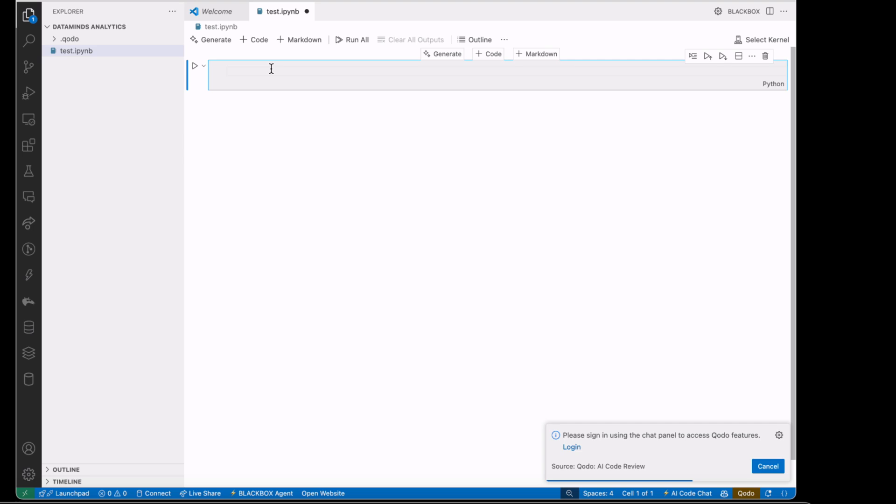
pyautogui.write('pri')
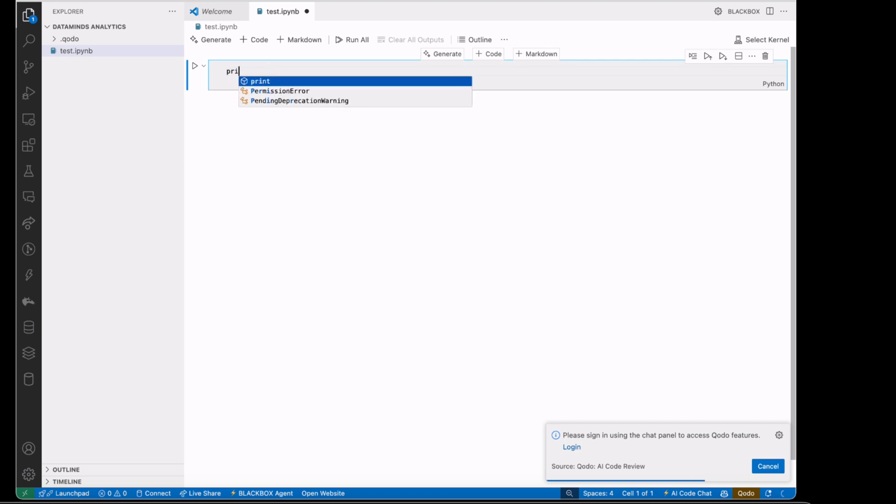
pyautogui.write('nt("')
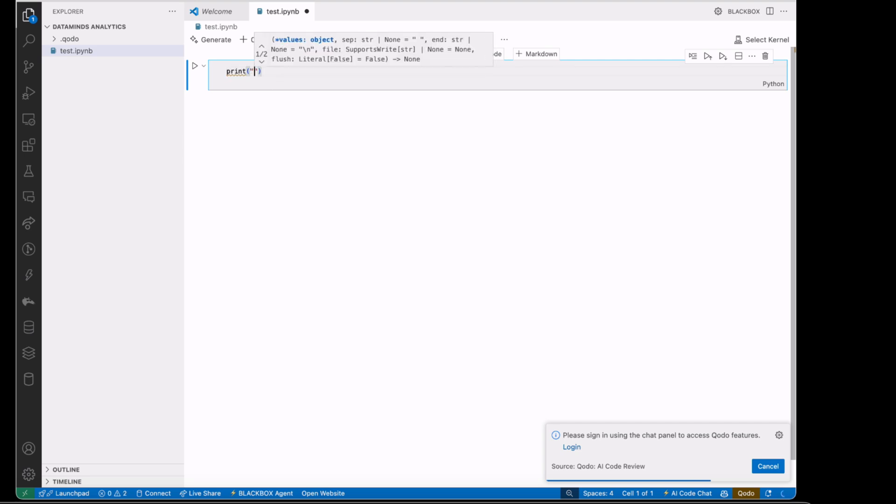
pyautogui.write('H')
pyautogui.write('ello da')
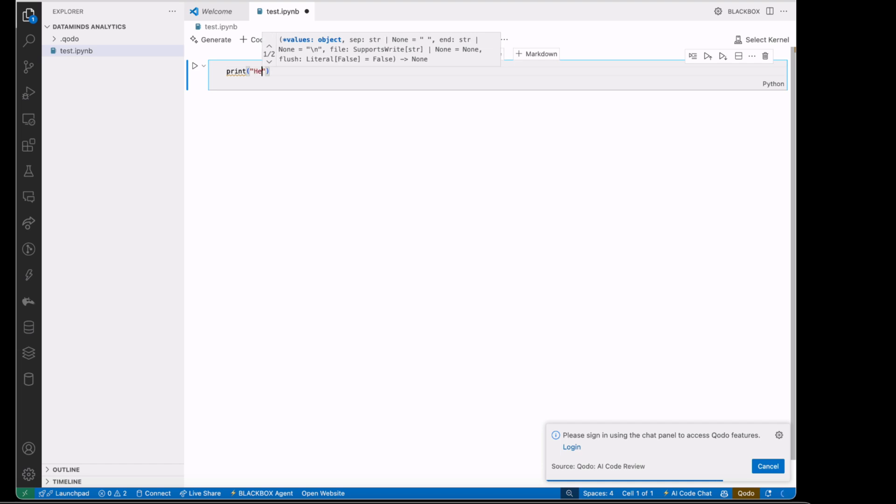
pyautogui.write('ta worl')
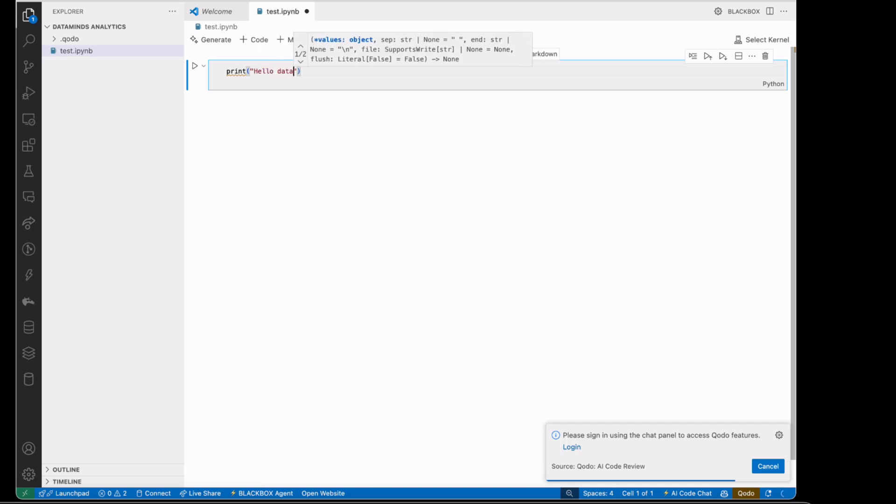
pyautogui.write('d')
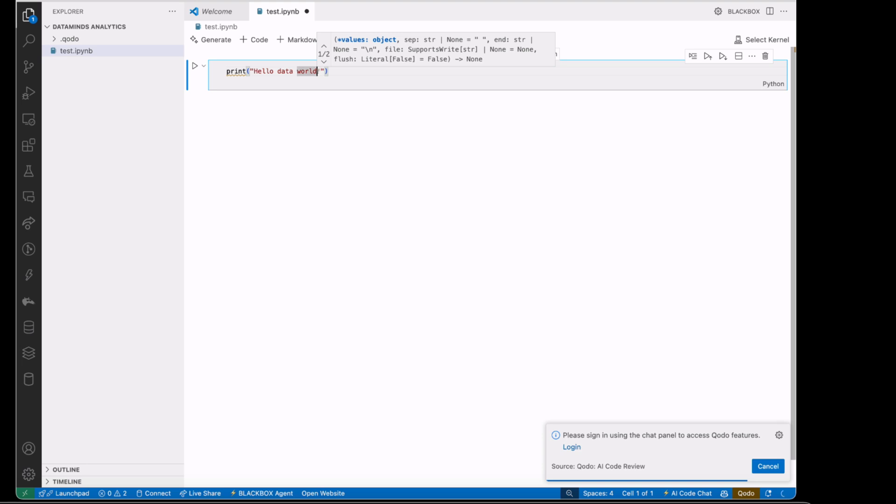
# Run the cell using the base (Python 3.12.4) Conda environment as the notebook's kernel
pyautogui.click(195, 66)
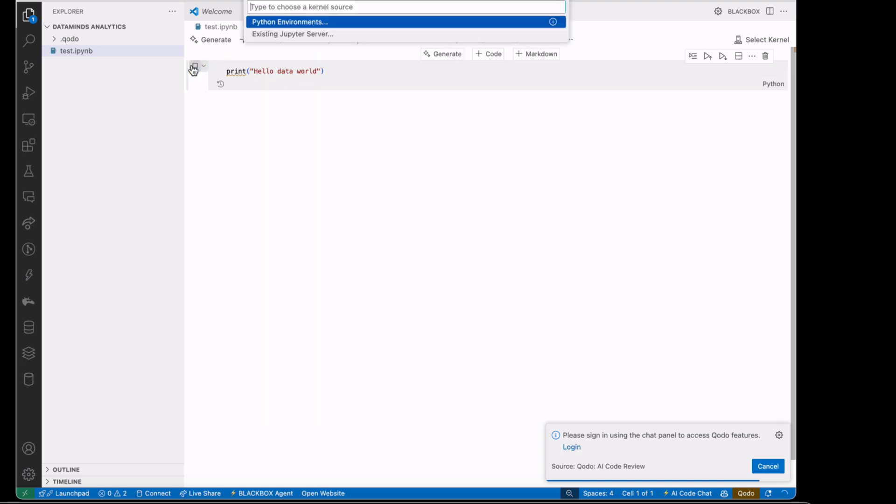
pyautogui.click(279, 35)
pyautogui.click(254, 3)
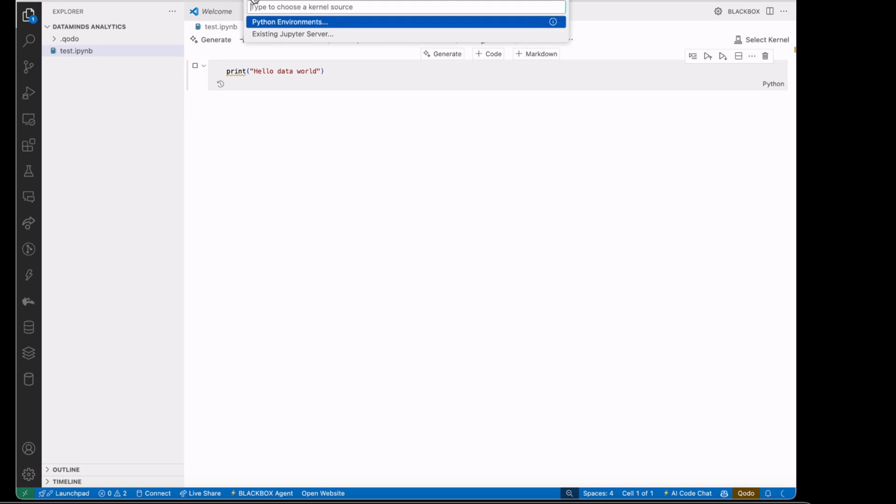
pyautogui.click(274, 24)
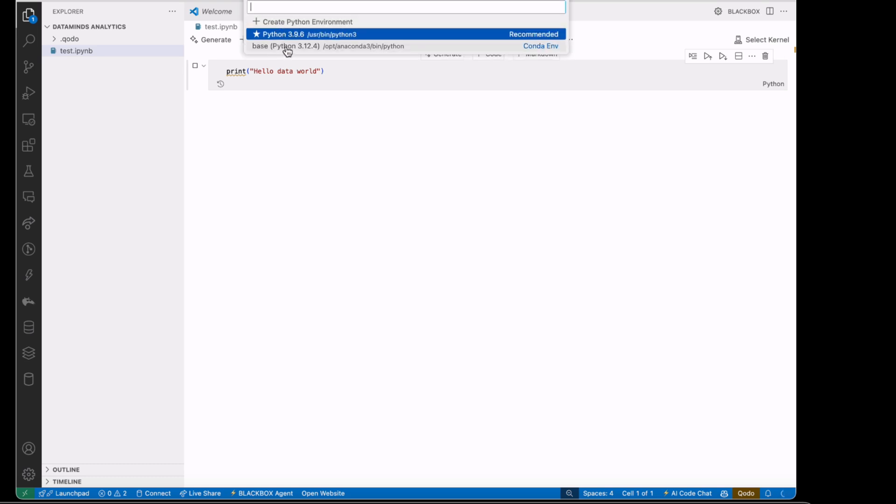
pyautogui.click(285, 46)
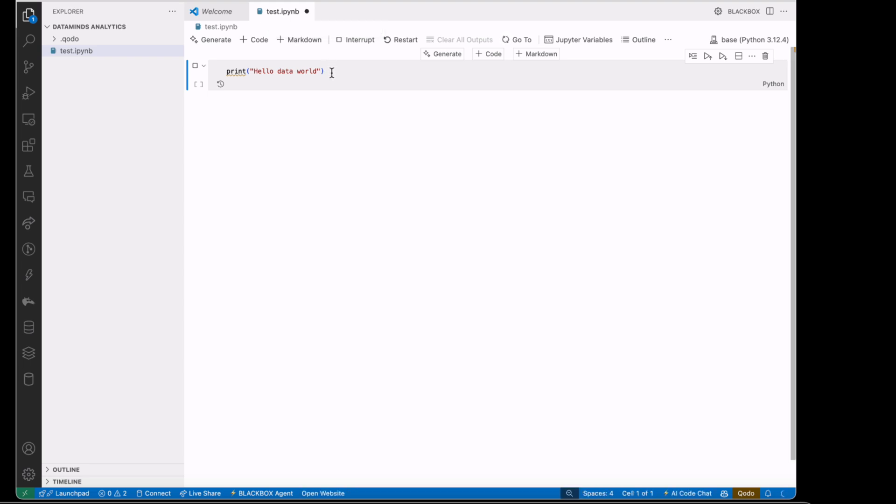
pyautogui.moveTo(216, 99); pyautogui.dragTo(298, 99)
pyautogui.click(278, 150)
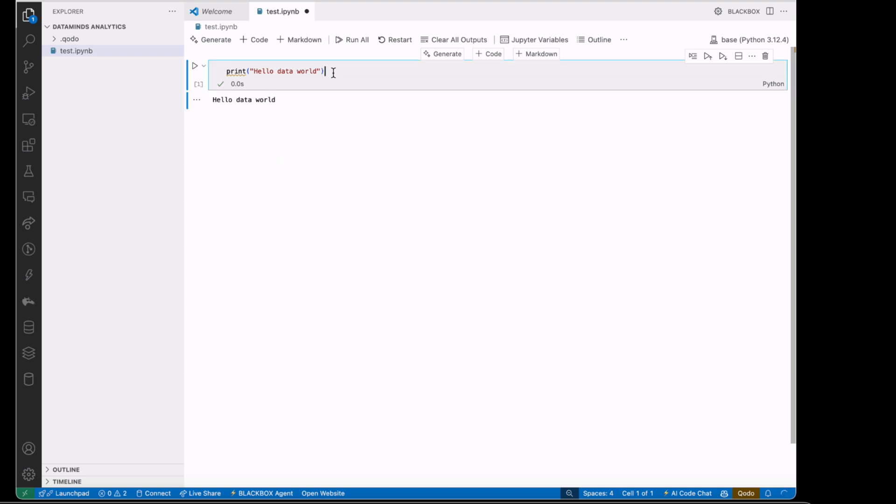
# Create a Python file named test2.py in the DataMinds Analytics folder
pyautogui.moveTo(330, 71); pyautogui.dragTo(226, 72)
pyautogui.click(134, 27)
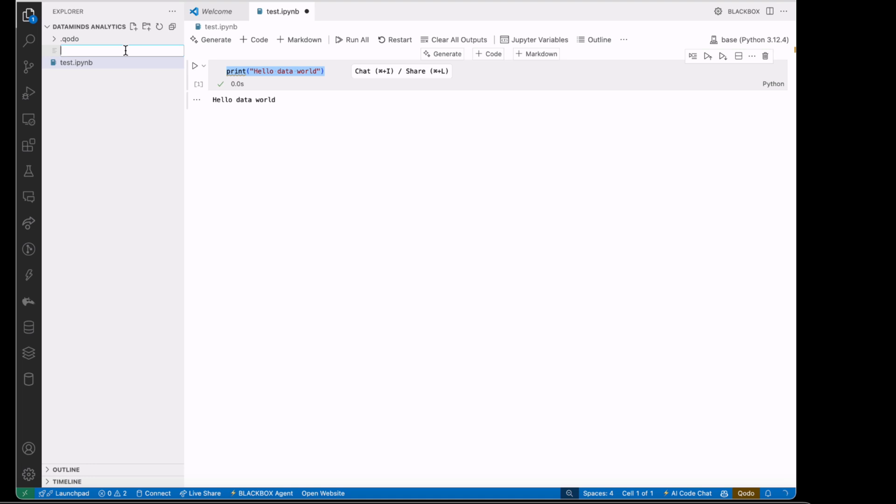
pyautogui.write('test2.py')
pyautogui.press('Return')
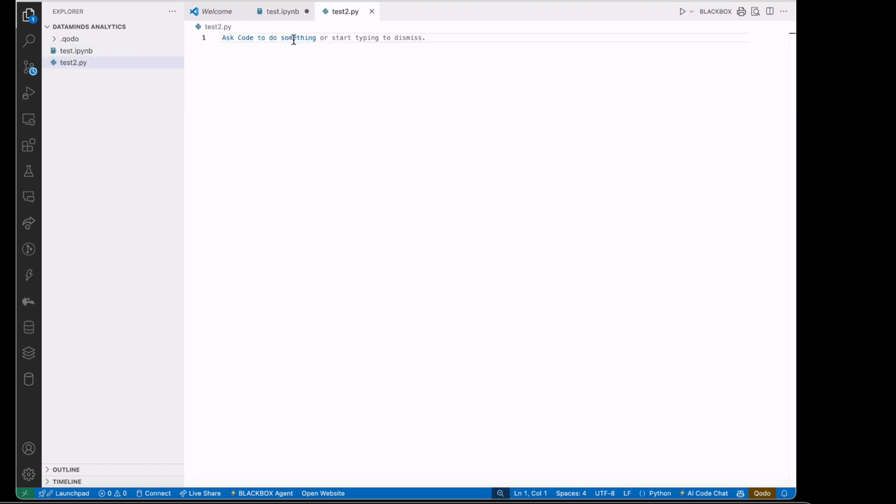
# Write print("Hello world ") in test2.py and run that line in the Python terminal
pyautogui.press('super+i')
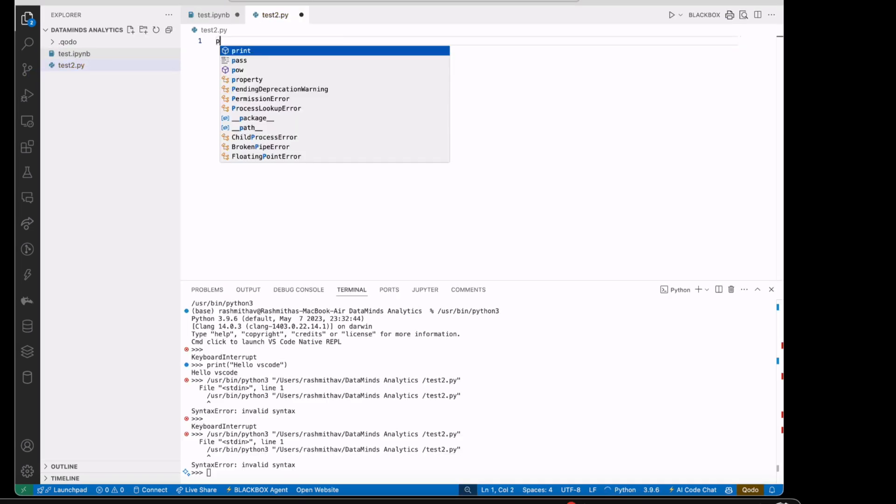
pyautogui.write('rint')
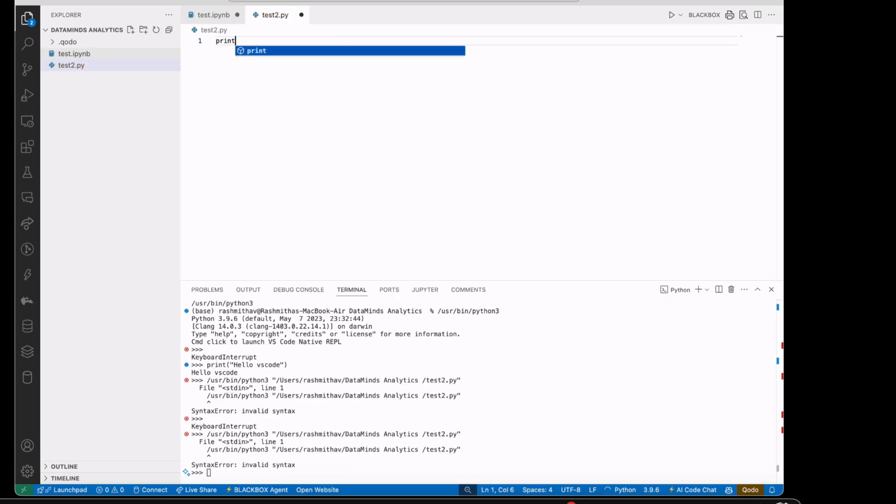
pyautogui.write('("')
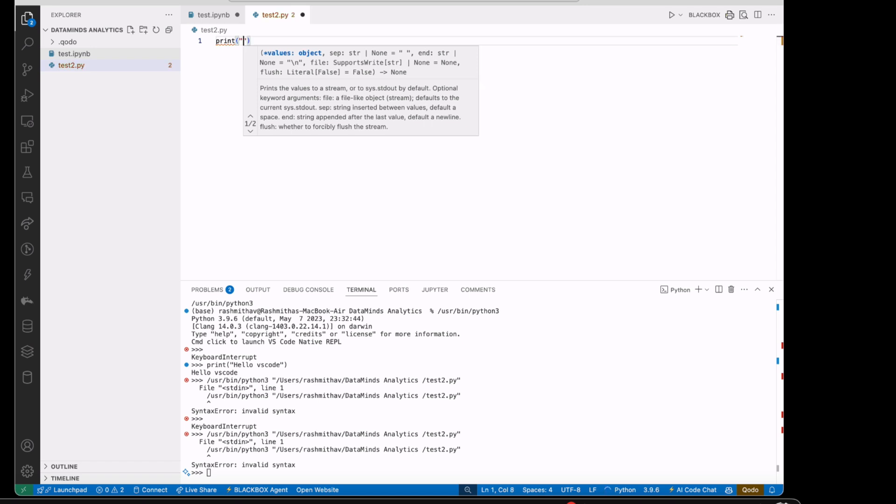
pyautogui.write('Hello w')
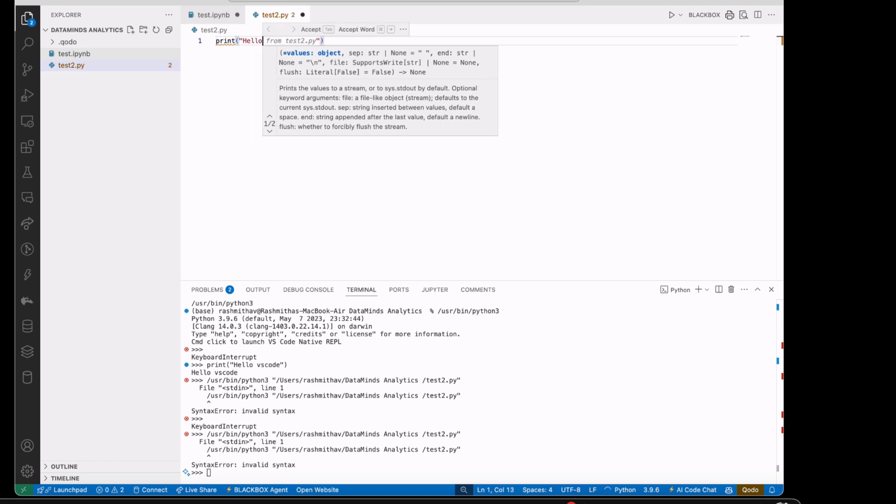
pyautogui.write('orld')
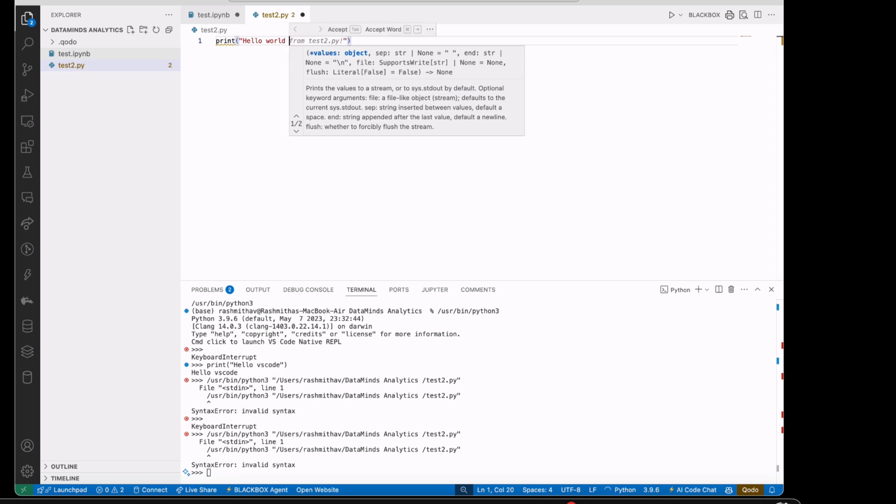
pyautogui.hotkey('shift', 'Return')
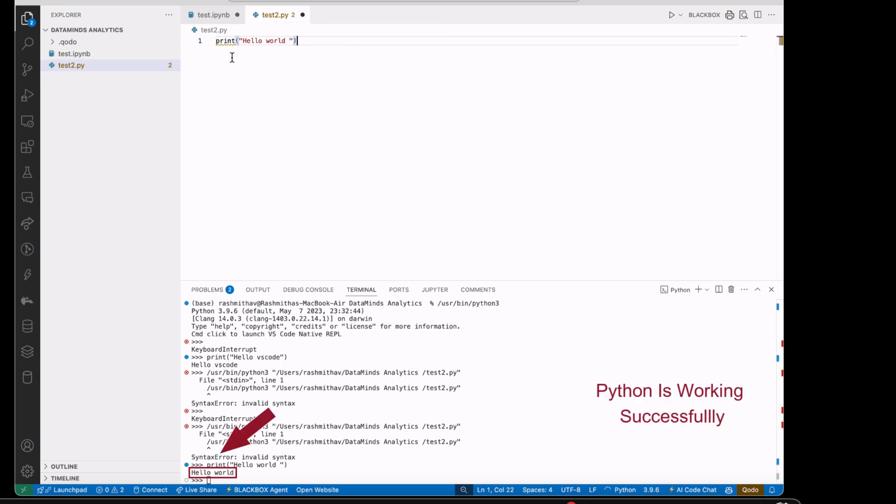